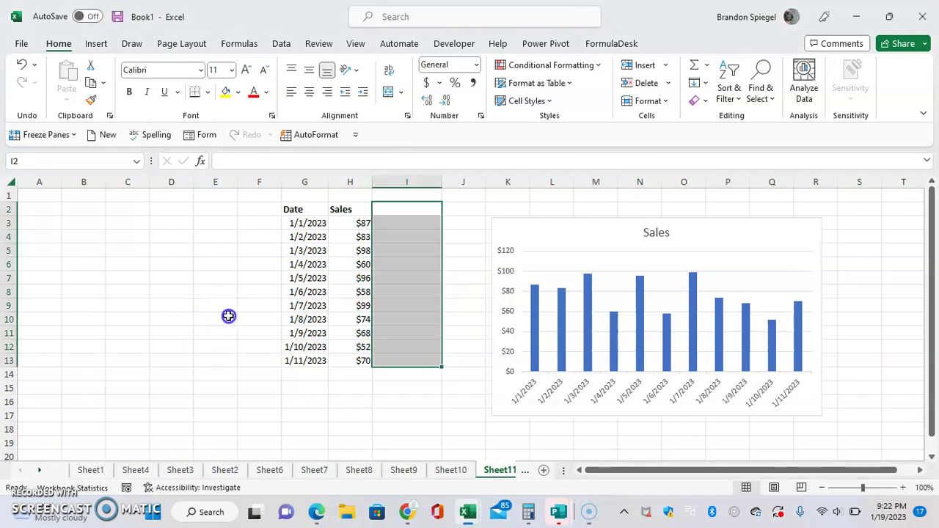
- Enter the header 'max' in I2 and a MAX formula over the Sales values H3:H13 in I3
{"action": "key", "text": "Up"}
{"action": "key", "text": "Down"}
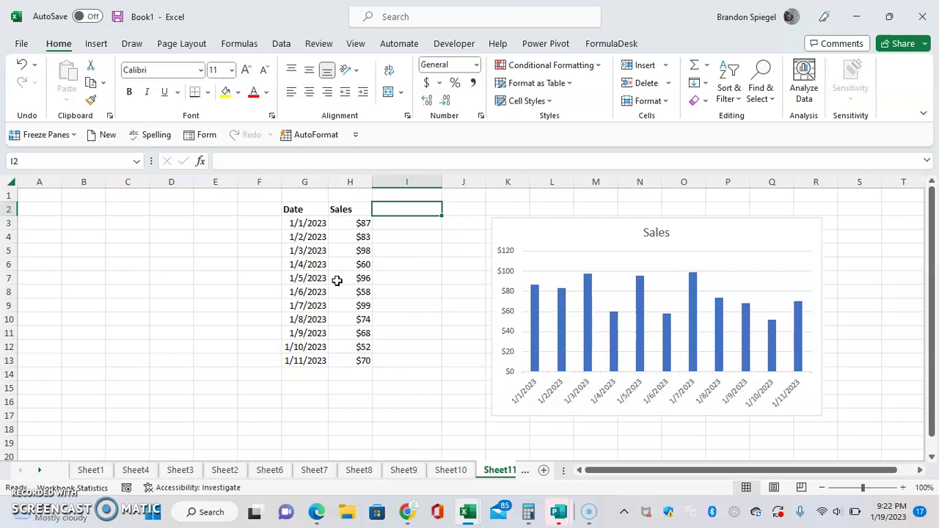
{"action": "type", "text": "max"}
{"action": "key", "text": "Return"}
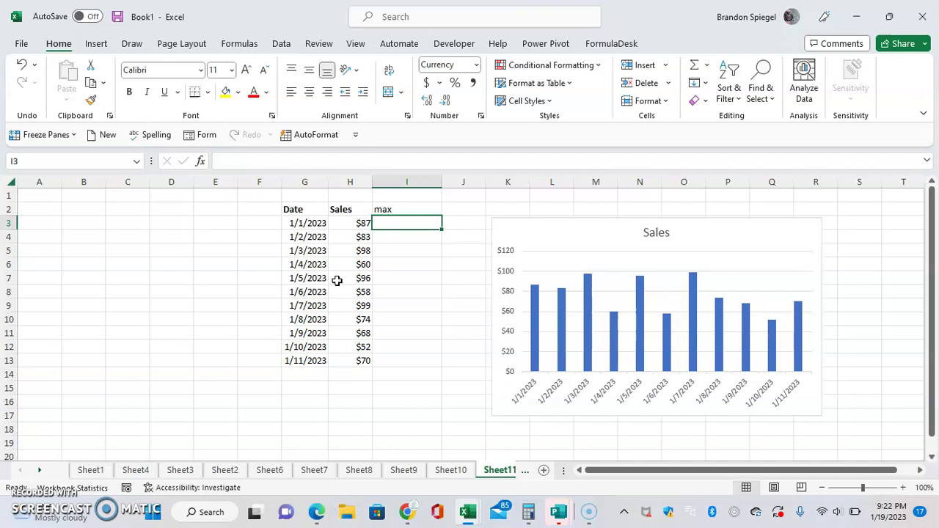
{"action": "type", "text": "="}
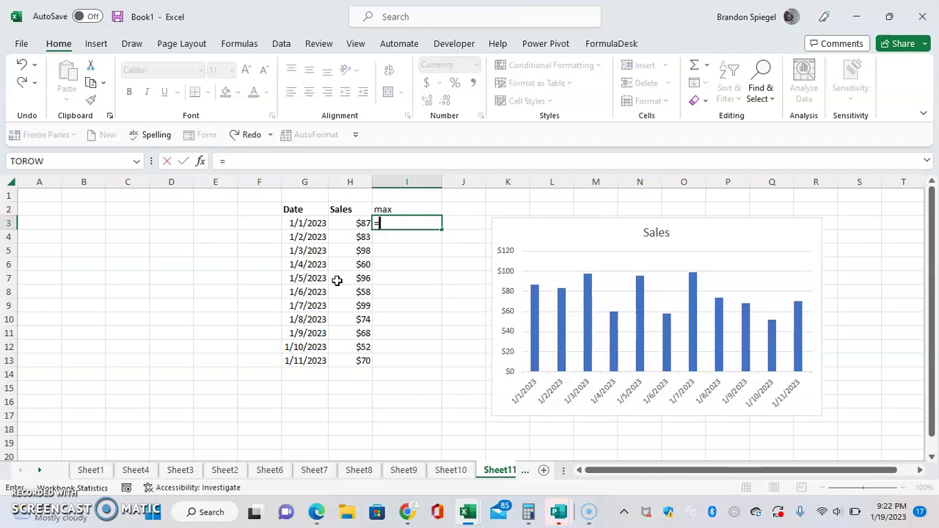
{"action": "type", "text": "max("}
{"action": "key", "text": "Left"}
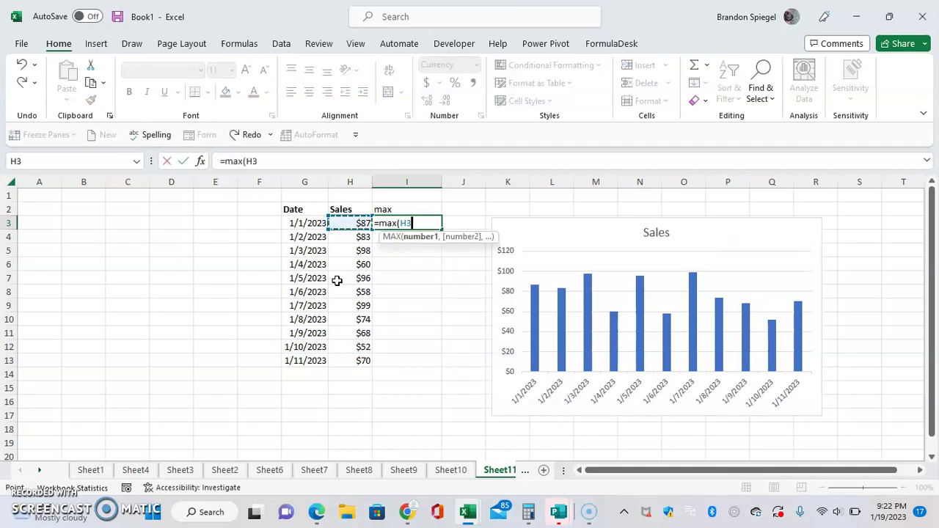
{"action": "key", "text": "ctrl+shift+Down"}
{"action": "type", "text": ")"}
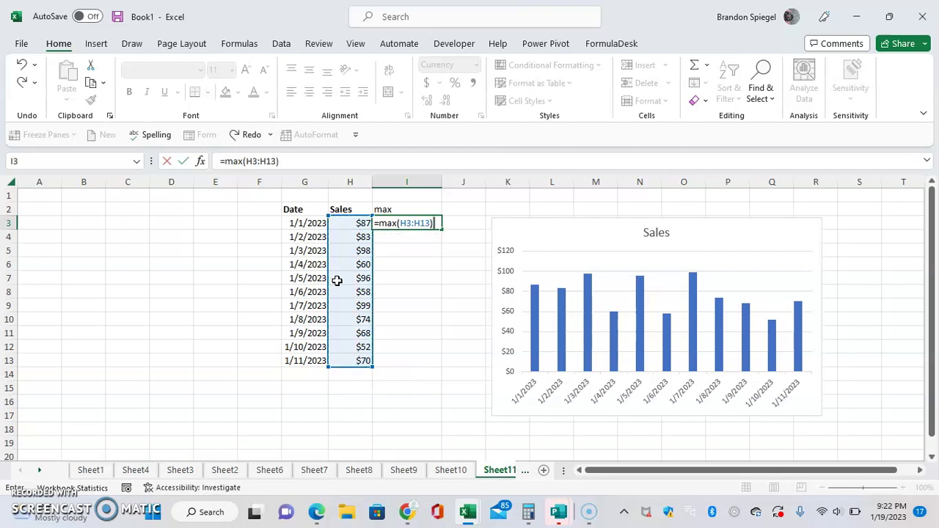
{"action": "key", "text": "Return"}
- Make I3's range absolute so it reads =MAX($H$3:$H$13)
{"action": "key", "text": "Up"}
{"action": "key", "text": "F2"}
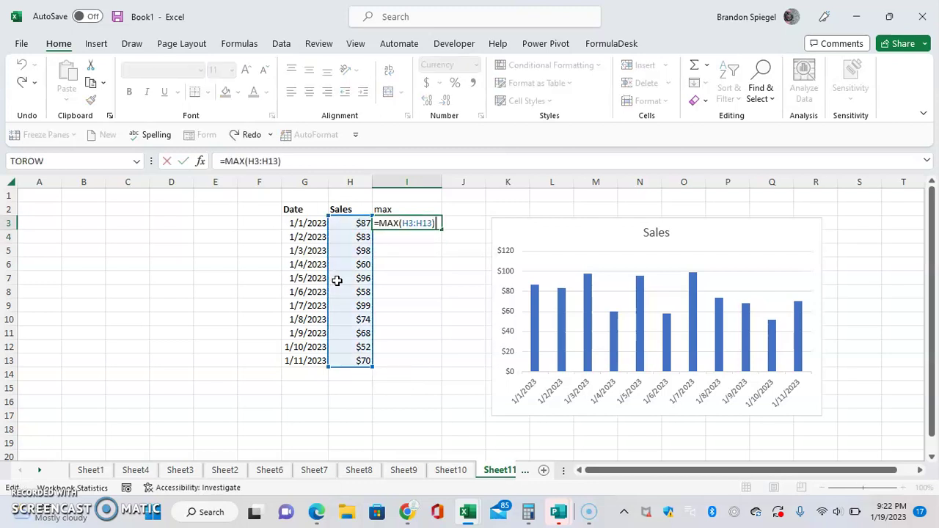
{"action": "key", "text": "Left"}
{"action": "key", "text": "shift+Left"}
{"action": "key", "text": "shift+Left"}
{"action": "key", "text": "shift+Left"}
{"action": "key", "text": "shift+Left"}
{"action": "key", "text": "shift+Left"}
{"action": "key", "text": "shift+Left"}
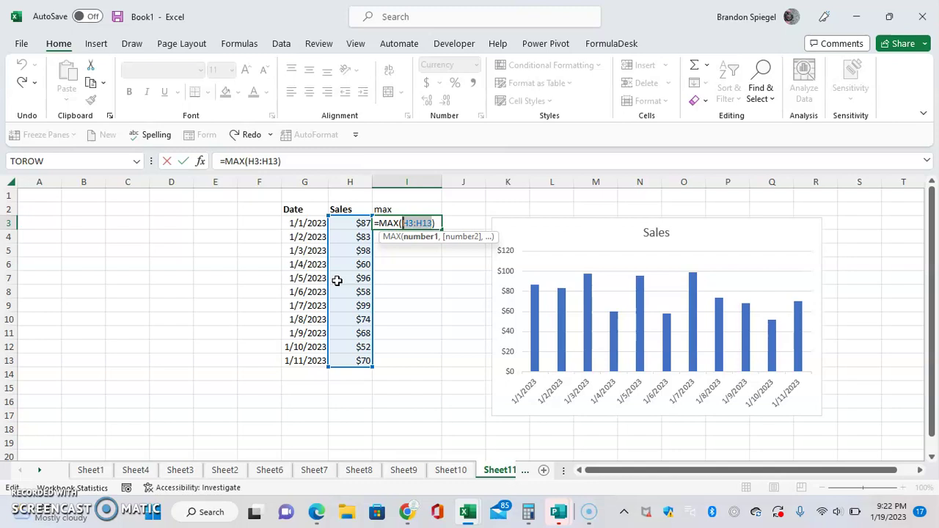
{"action": "key", "text": "F4"}
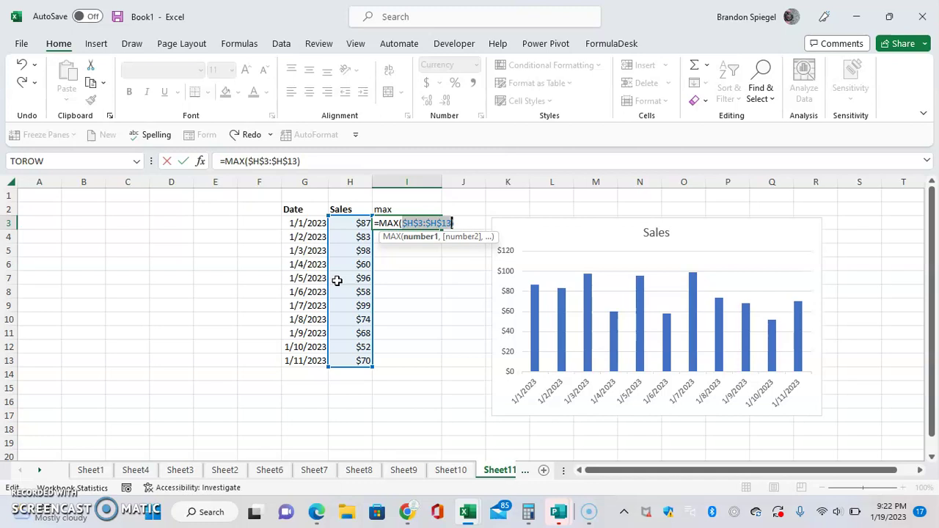
{"action": "key", "text": "Return"}
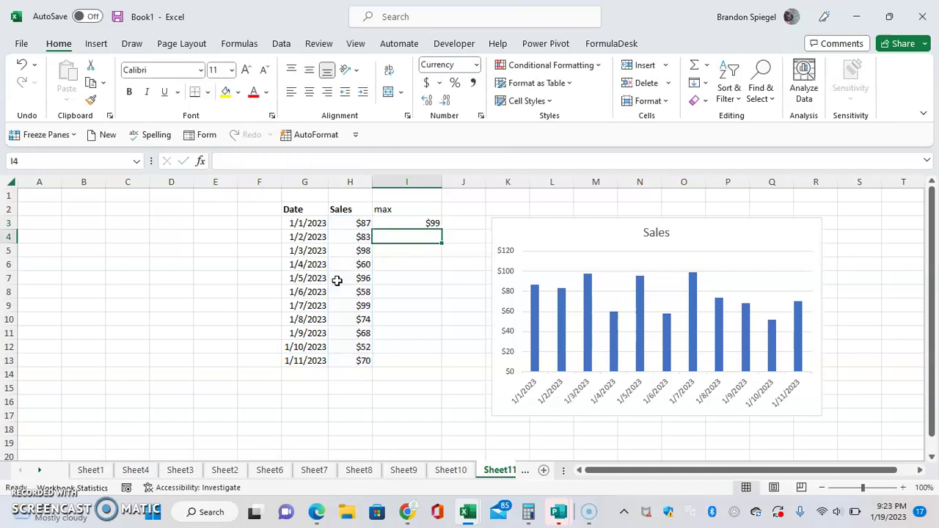
- Copy the MAX formula down I3:I13 and bold the max header
{"action": "key", "text": "Up"}
{"action": "key", "text": "ctrl+c"}
{"action": "key", "text": "shift+Down"}
{"action": "key", "text": "shift+Down"}
{"action": "key", "text": "shift+Down"}
{"action": "key", "text": "shift+Down"}
{"action": "key", "text": "shift+Down"}
{"action": "key", "text": "shift+Down"}
{"action": "key", "text": "shift+Down"}
{"action": "key", "text": "shift+Down"}
{"action": "key", "text": "shift+Down"}
{"action": "key", "text": "shift+Down"}
{"action": "key", "text": "shift+Down"}
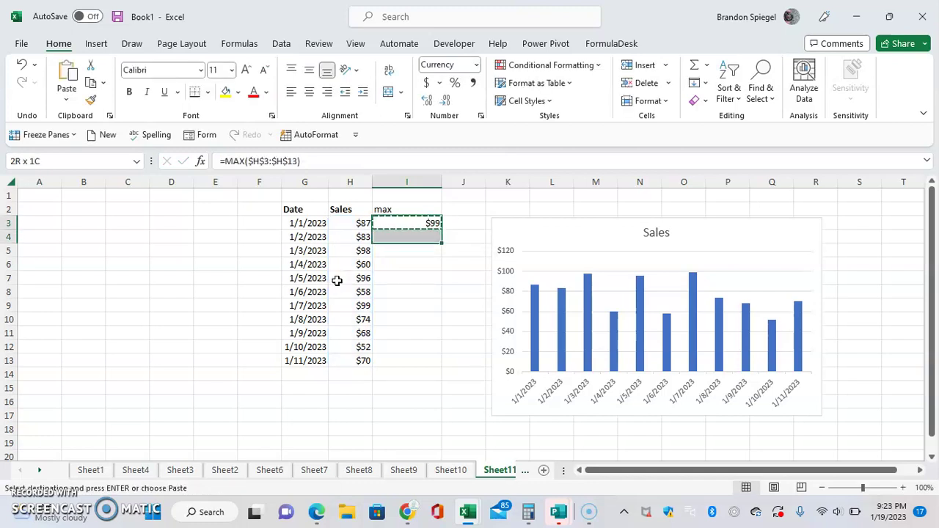
{"action": "key", "text": "shift+Up"}
{"action": "key", "text": "ctrl+v"}
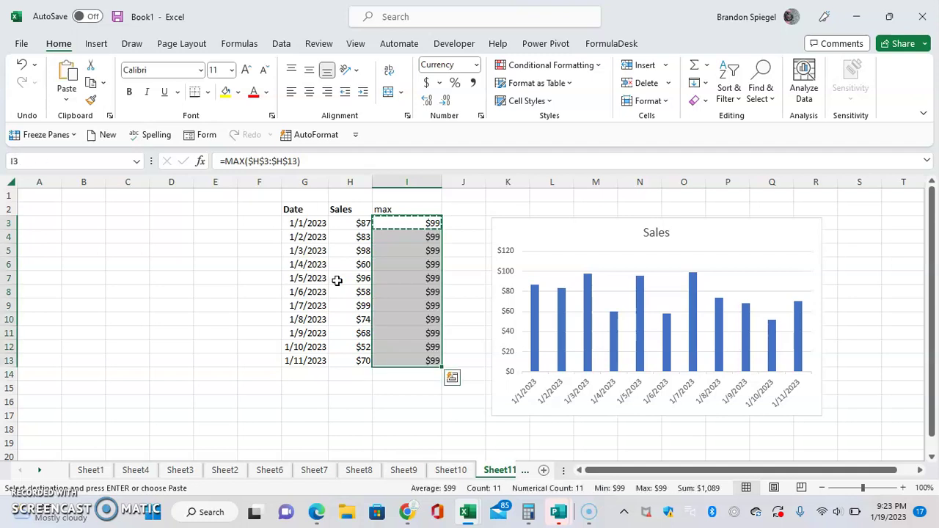
{"action": "key", "text": "Escape"}
{"action": "key", "text": "Down"}
{"action": "key", "text": "Up"}
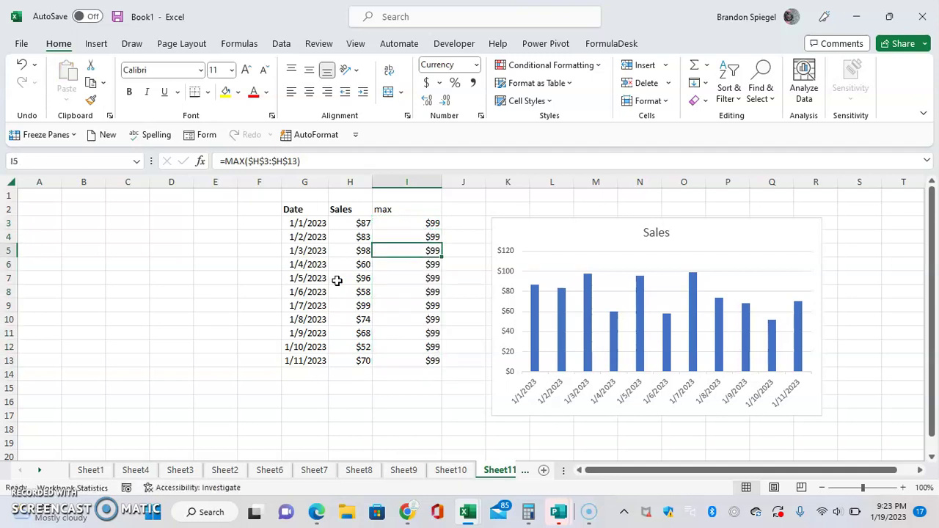
{"action": "key", "text": "Up"}
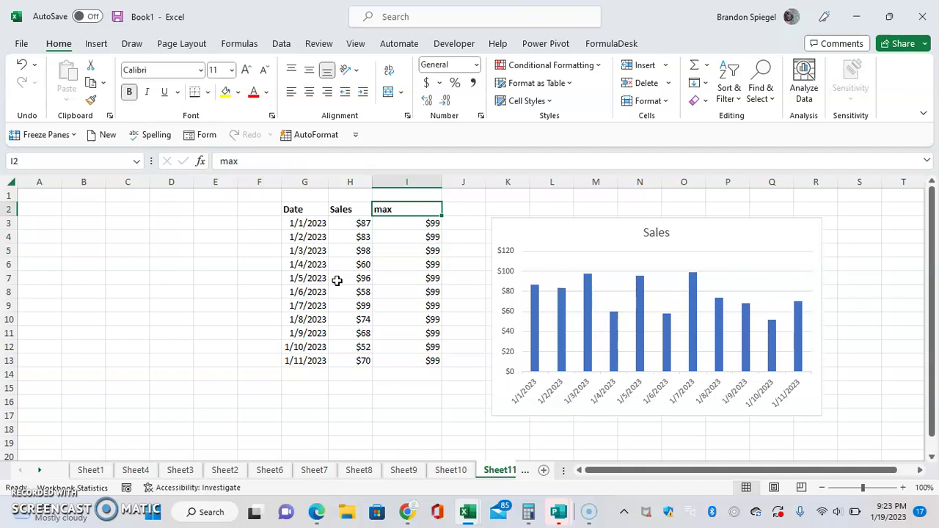
- Check the formulas in I3 through I9 all reference $H$3:$H$13, leaving them unchanged
{"action": "key", "text": "Down"}
{"action": "key", "text": "F2"}
{"action": "key", "text": "Return"}
{"action": "key", "text": "F2"}
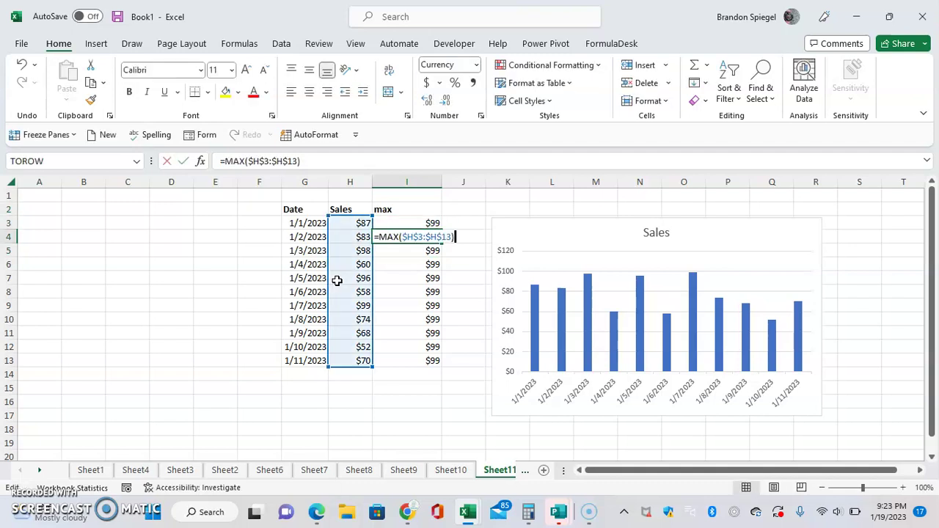
{"action": "key", "text": "Return"}
{"action": "key", "text": "F2"}
{"action": "key", "text": "Return"}
{"action": "key", "text": "F2"}
{"action": "key", "text": "Return"}
{"action": "key", "text": "F2"}
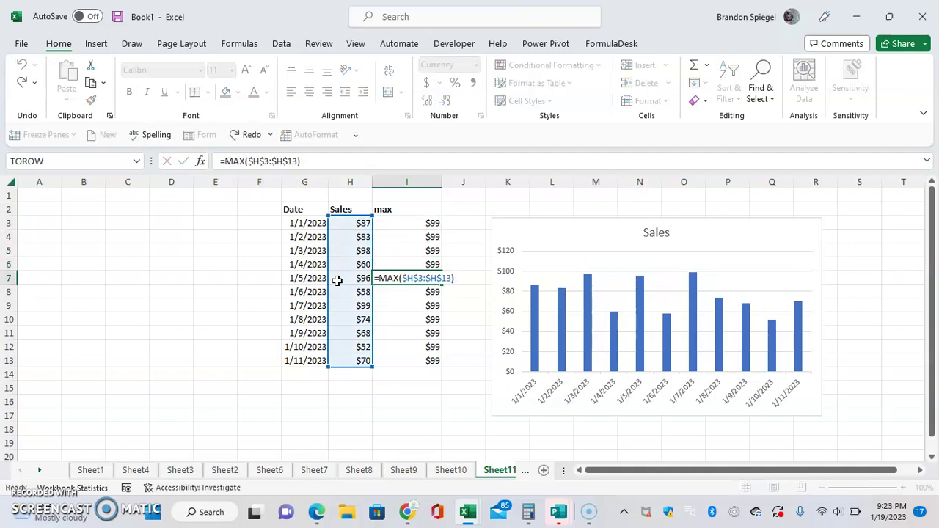
{"action": "key", "text": "Return"}
{"action": "key", "text": "F2"}
{"action": "key", "text": "Return"}
{"action": "key", "text": "F2"}
{"action": "key", "text": "Left"}
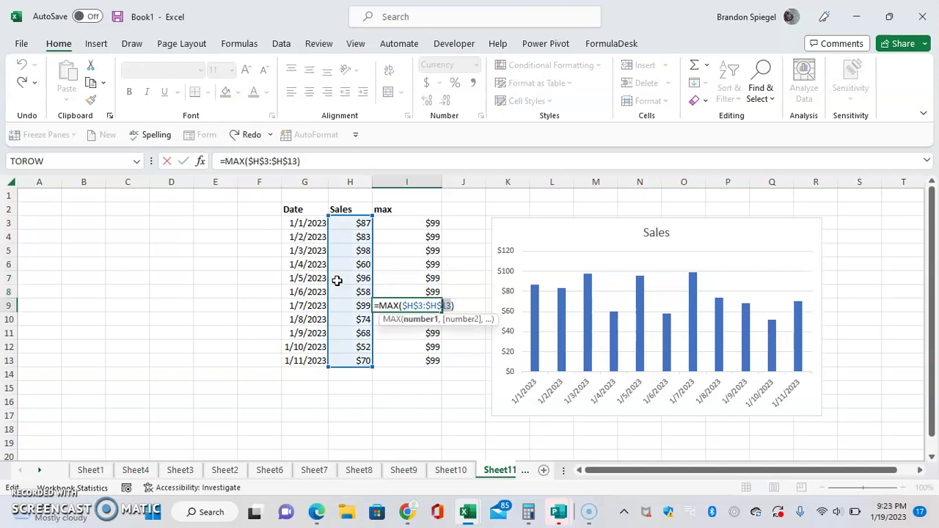
{"action": "key", "text": "shift+Left"}
{"action": "key", "text": "shift+Left"}
{"action": "key", "text": "shift+Left"}
{"action": "key", "text": "shift+Left"}
{"action": "key", "text": "shift+Left"}
{"action": "key", "text": "shift+Left"}
{"action": "key", "text": "shift+Left"}
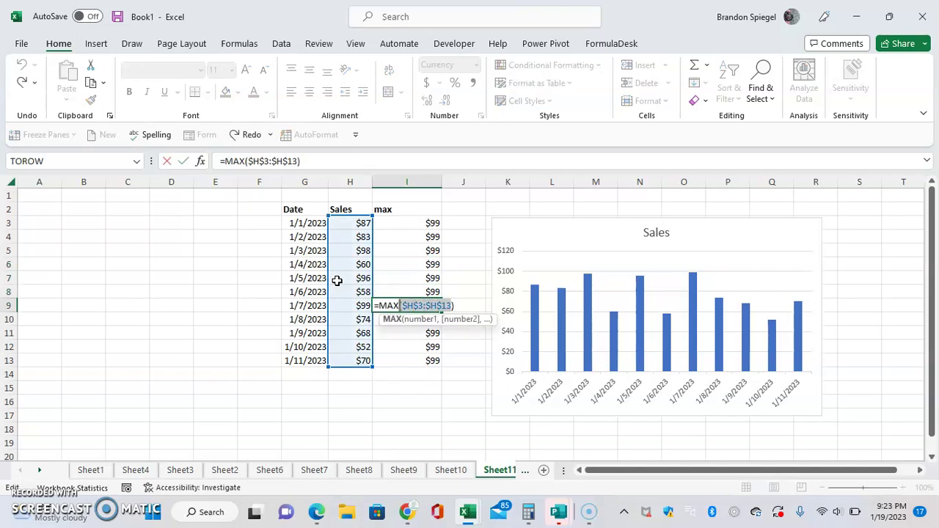
{"action": "key", "text": "Escape"}
{"action": "key", "text": "Up"}
{"action": "key", "text": "Up"}
{"action": "key", "text": "Up"}
{"action": "key", "text": "Left"}
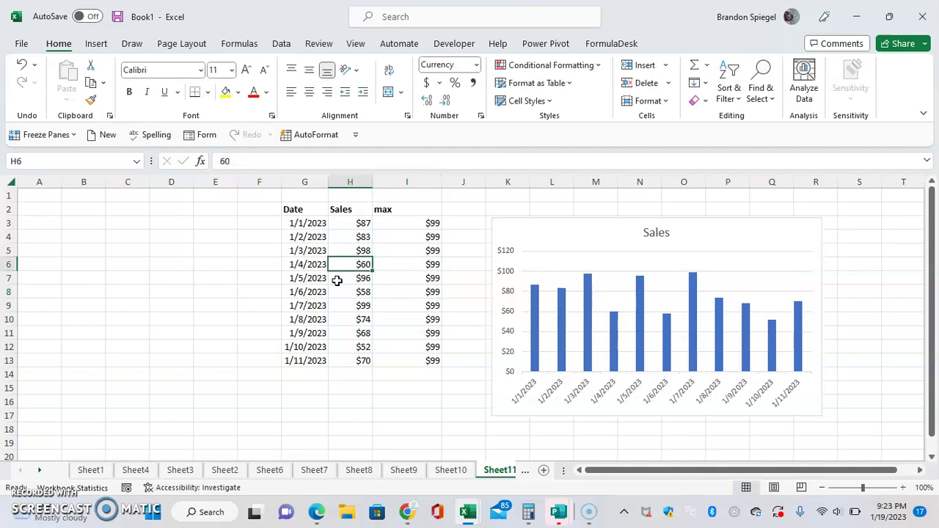
{"action": "key", "text": "Up"}
{"action": "key", "text": "Up"}
{"action": "key", "text": "Up"}
{"action": "key", "text": "Right"}
- Add a chart series named from I2 with values I3:I13 in Select Data Source
{"action": "left_click", "coordinate": [502, 507]}
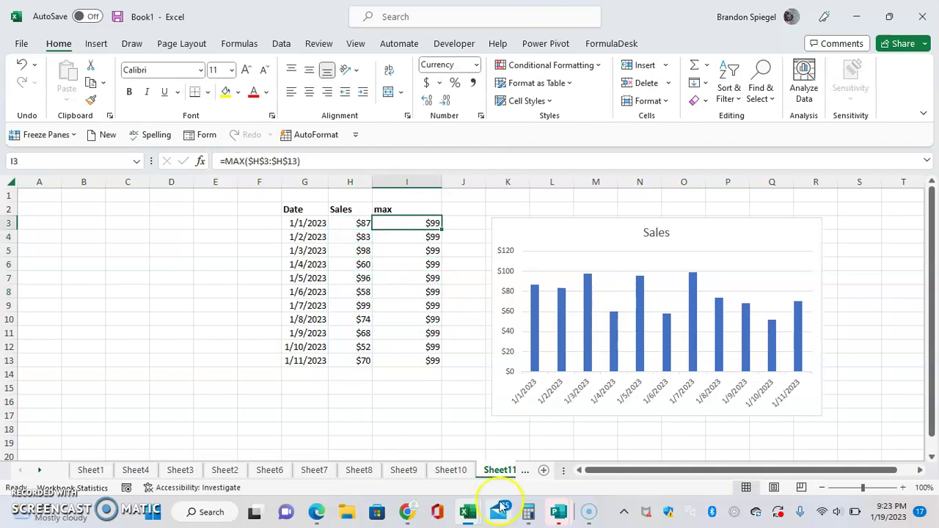
{"action": "left_click", "coordinate": [584, 219]}
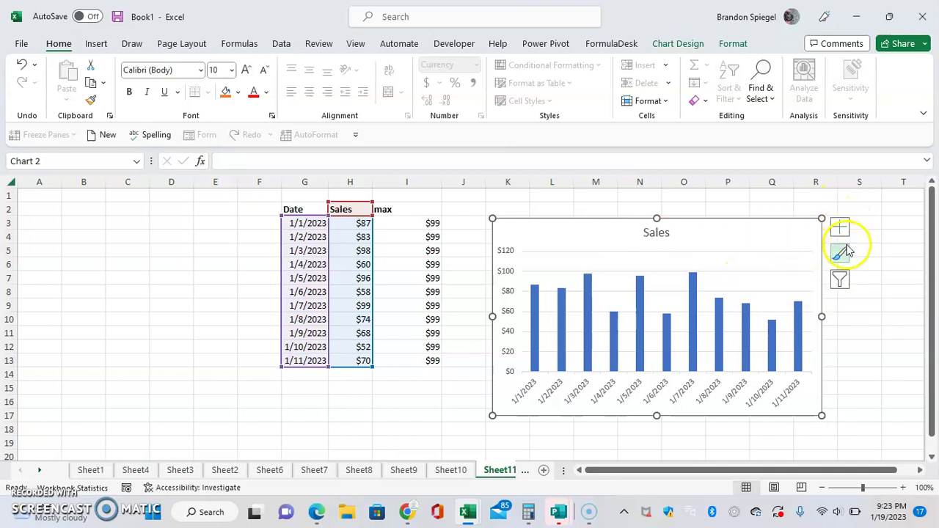
{"action": "left_click", "coordinate": [841, 279]}
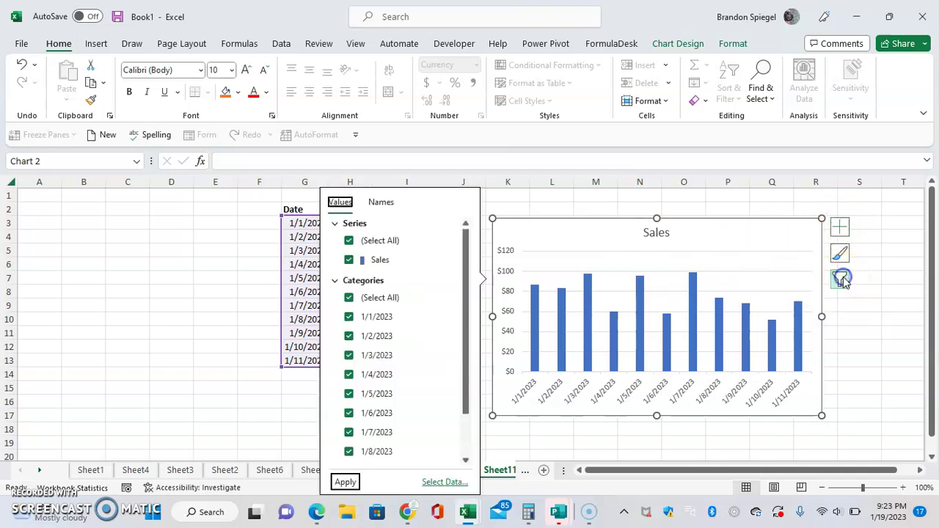
{"action": "left_click", "coordinate": [444, 483]}
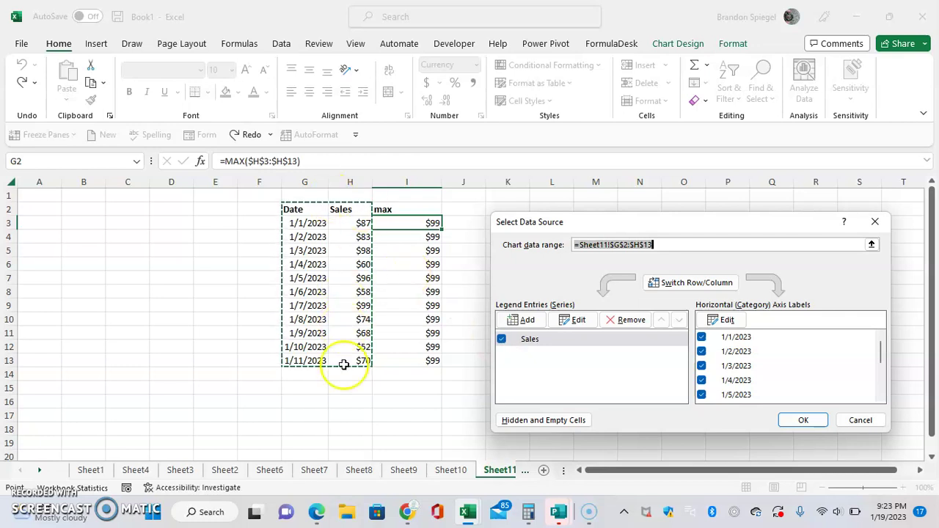
{"action": "left_click", "coordinate": [520, 321]}
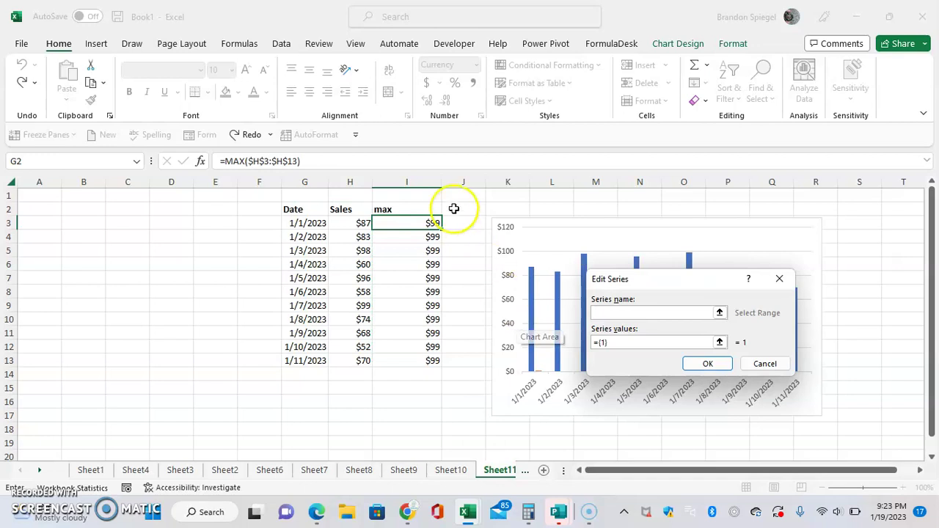
{"action": "left_click", "coordinate": [422, 211]}
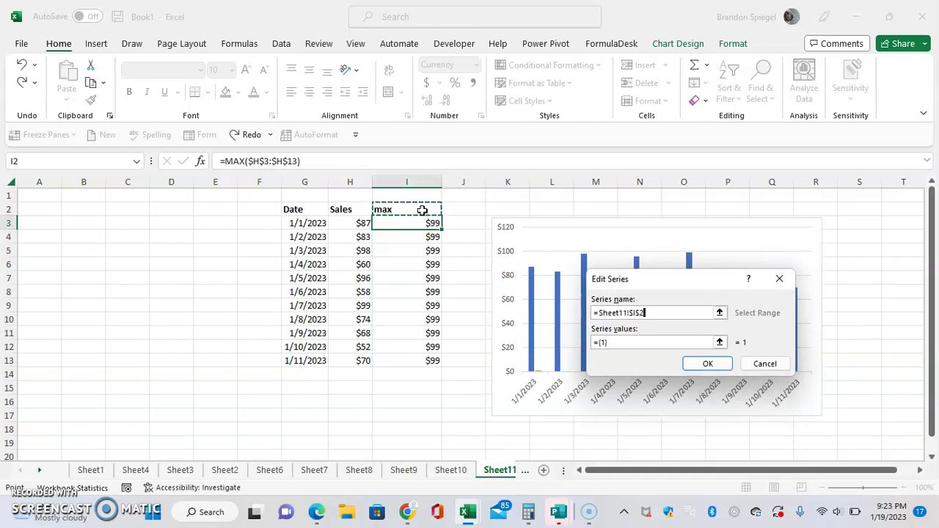
{"action": "key", "text": "Tab"}
{"action": "left_click", "coordinate": [428, 226]}
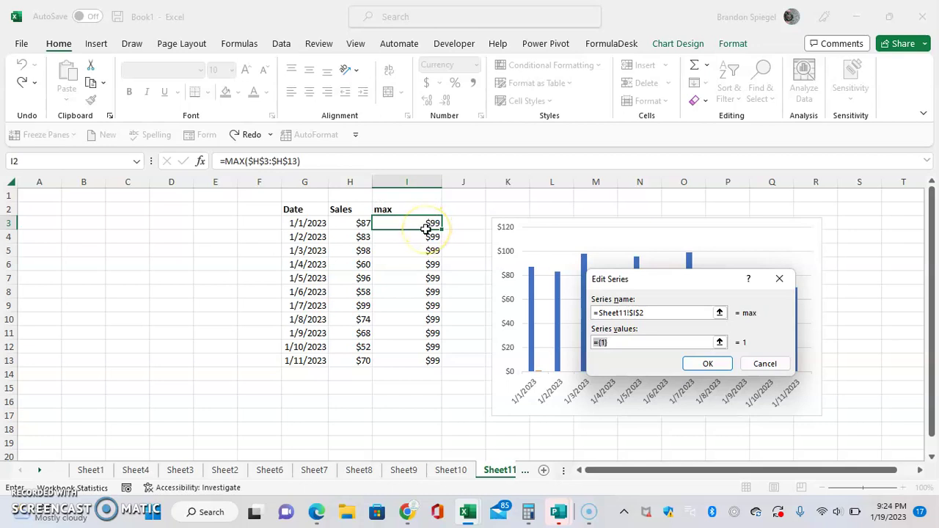
{"action": "left_click", "coordinate": [426, 229]}
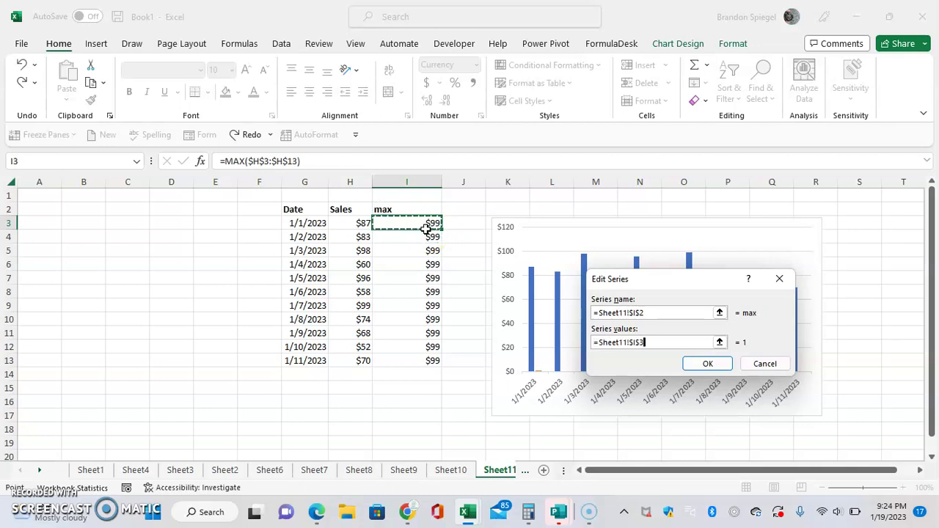
{"action": "left_click_drag", "start_coordinate": [426, 229], "coordinate": [430, 361]}
{"action": "left_click", "coordinate": [690, 365]}
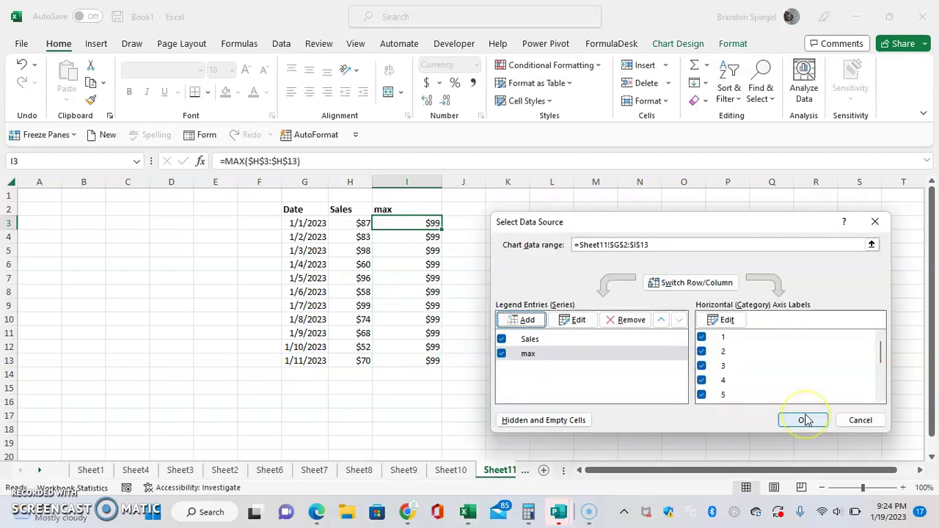
{"action": "left_click", "coordinate": [804, 419]}
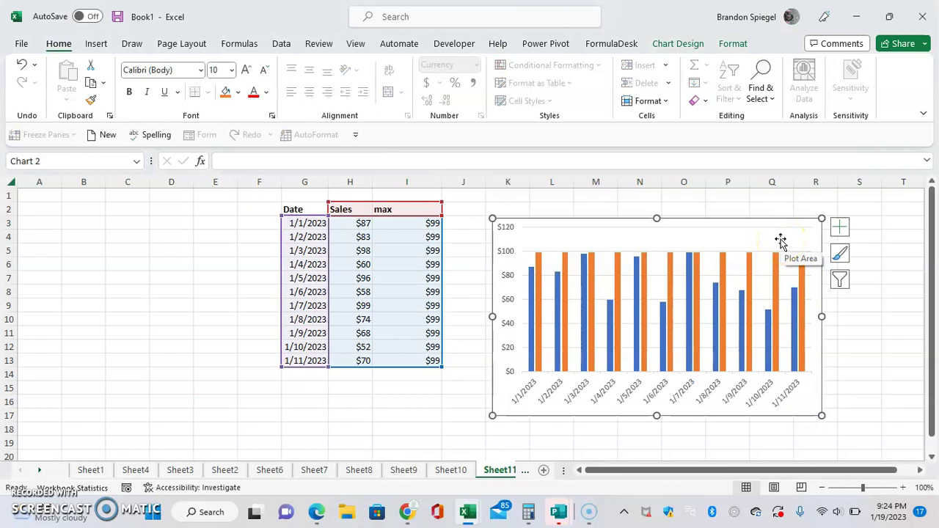
- Change the chart type to the Clustered Column - Line combo
{"action": "left_click", "coordinate": [715, 258]}
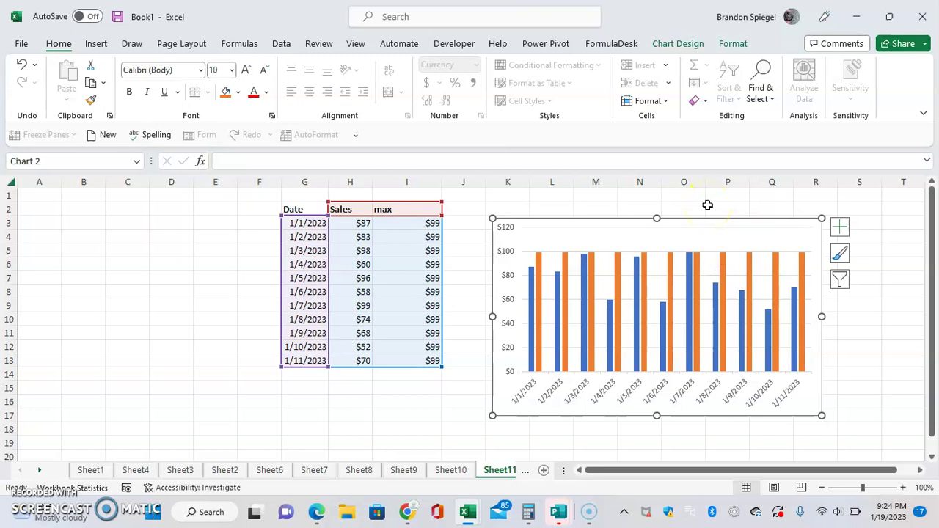
{"action": "left_click", "coordinate": [666, 44]}
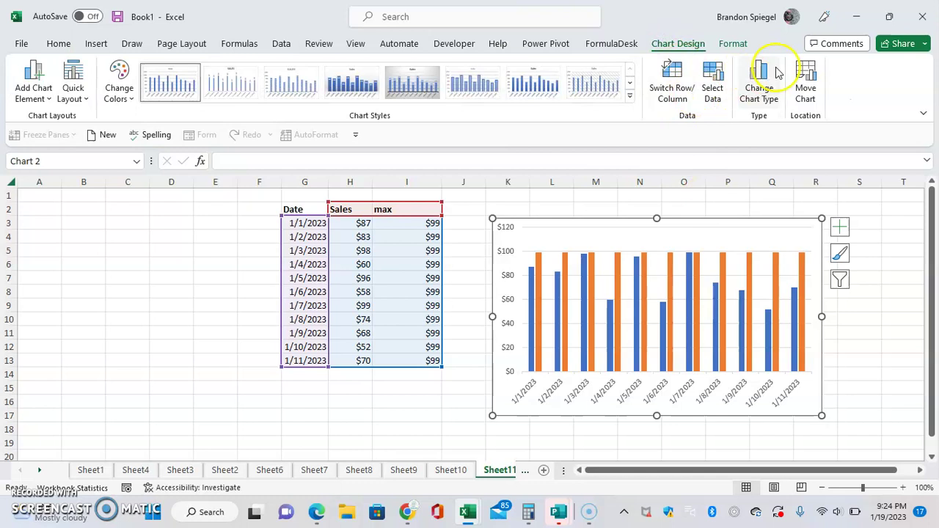
{"action": "left_click", "coordinate": [767, 77]}
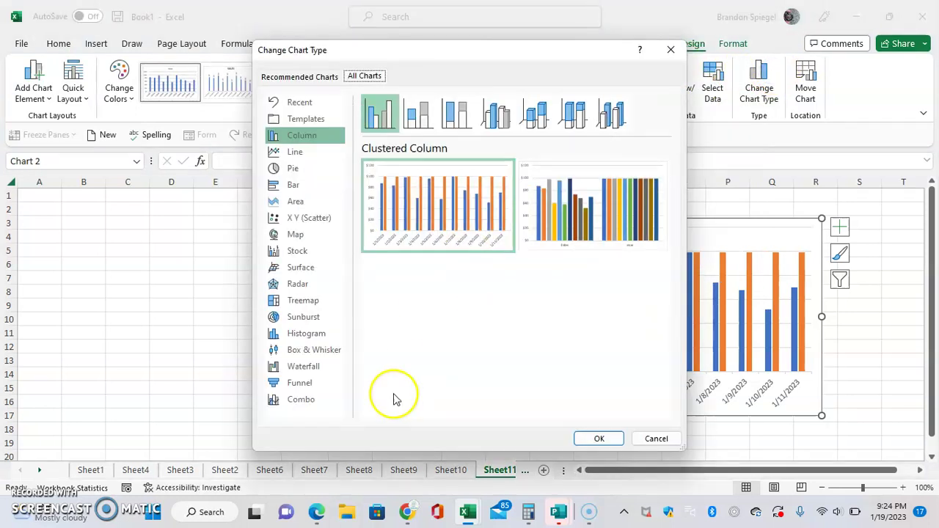
{"action": "left_click", "coordinate": [315, 400]}
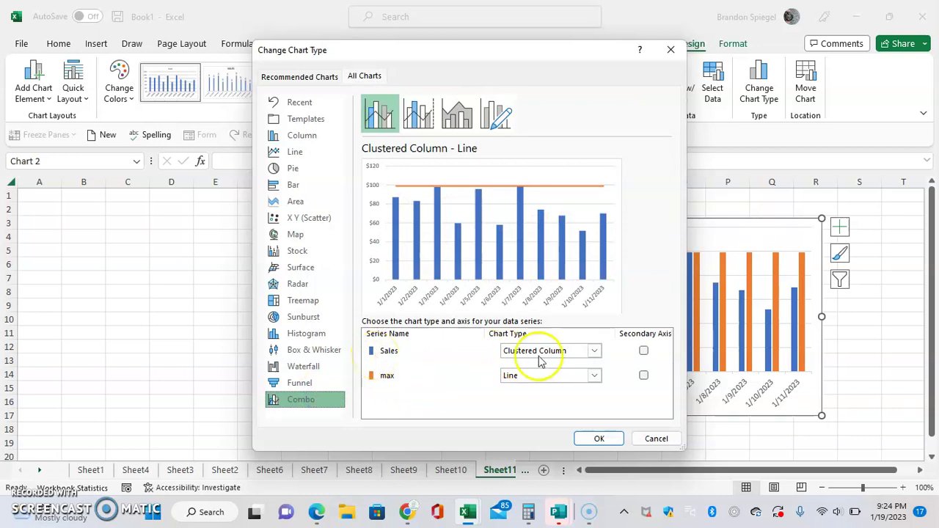
{"action": "left_click", "coordinate": [586, 441]}
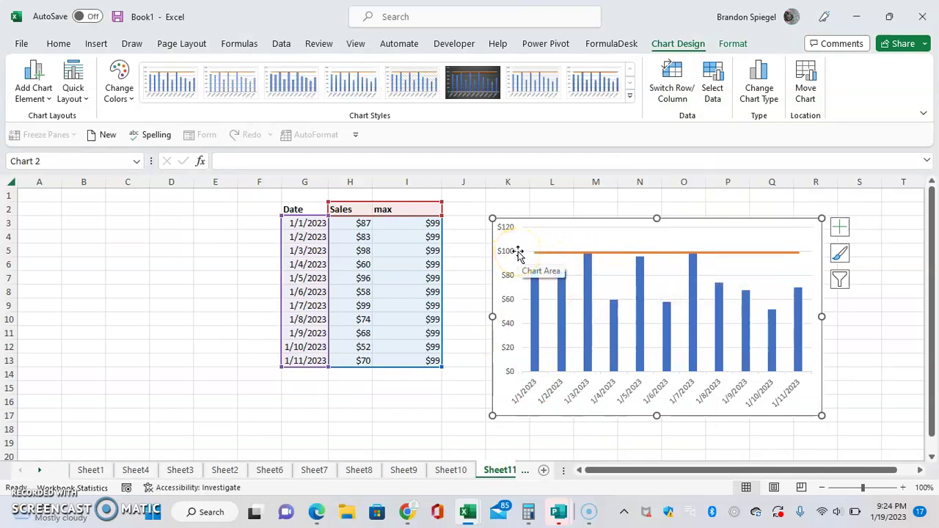
- Rename the I2 header from max to 'average'
{"action": "left_click", "coordinate": [373, 226]}
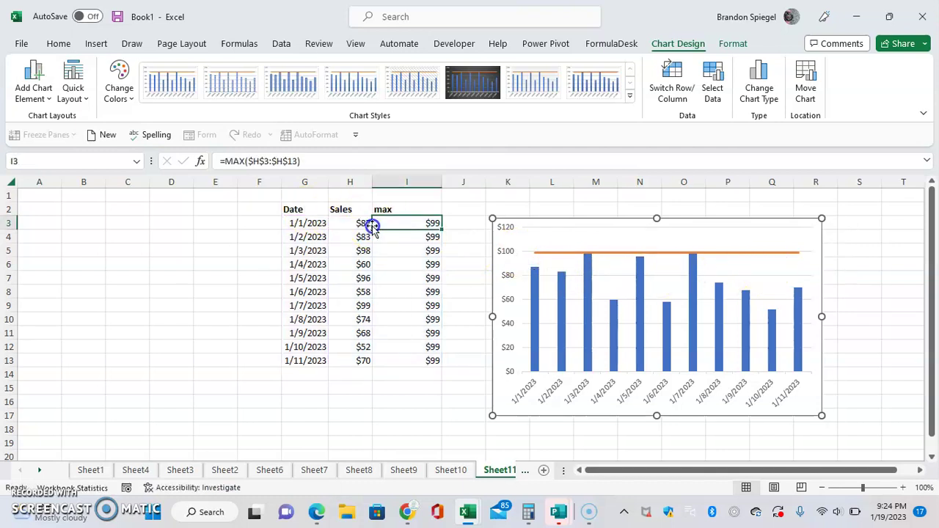
{"action": "key", "text": "Up"}
{"action": "type", "text": "aver"}
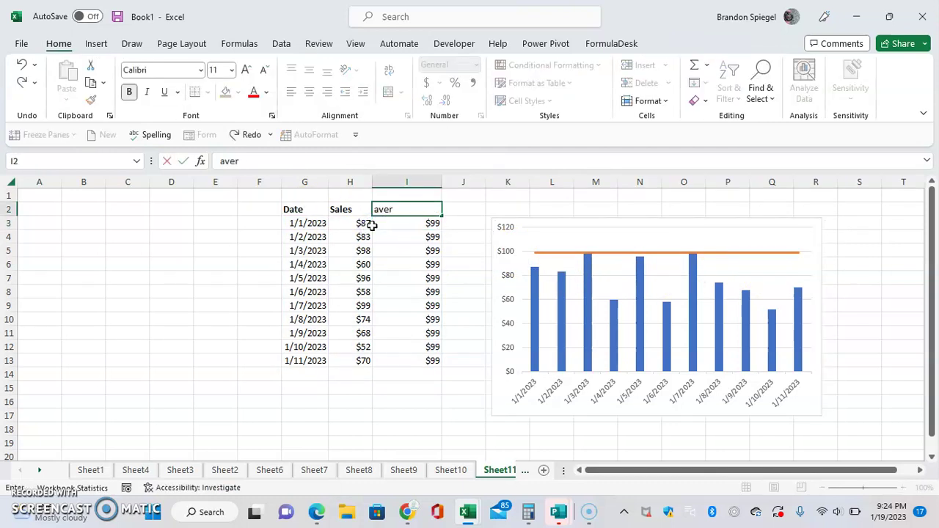
{"action": "type", "text": "age"}
{"action": "key", "text": "Return"}
- Change I3 to =AVERAGE($H$3:$H$13) and copy it down to I13
{"action": "key", "text": "F2"}
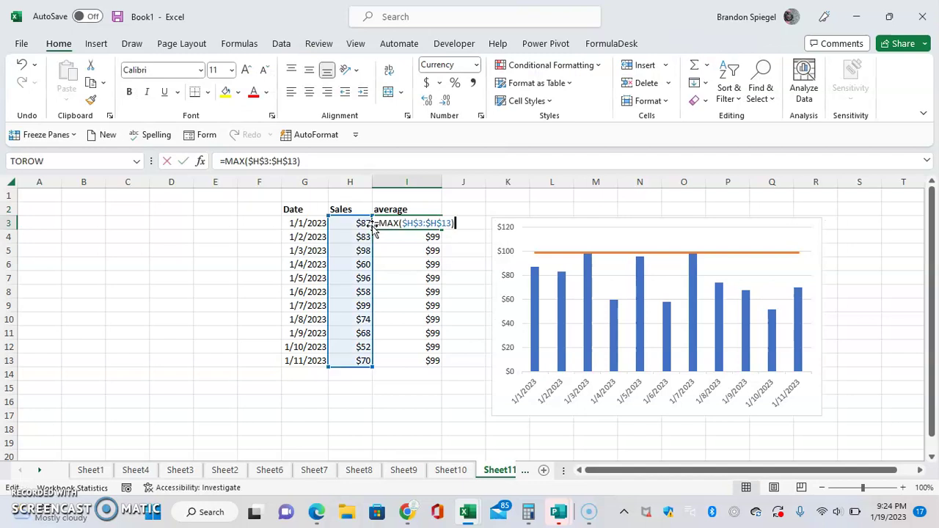
{"action": "double_click", "coordinate": [374, 228]}
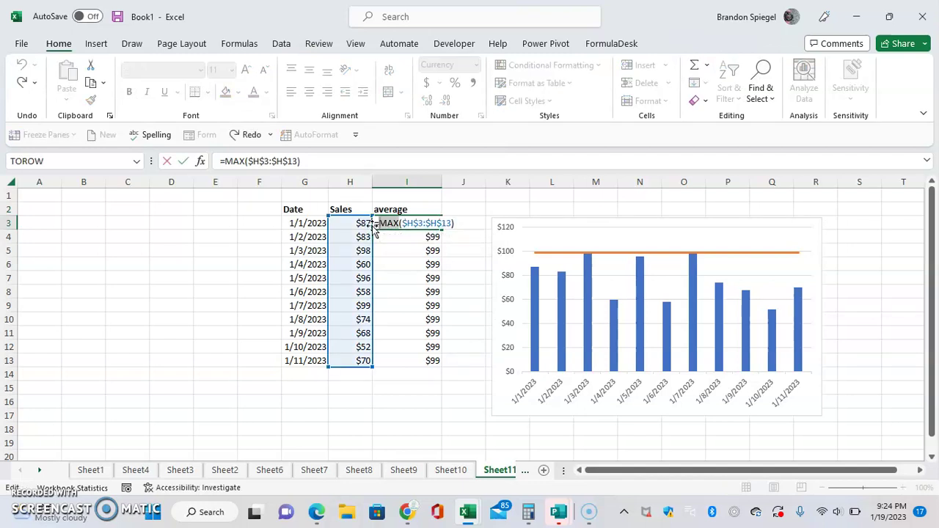
{"action": "type", "text": "average"}
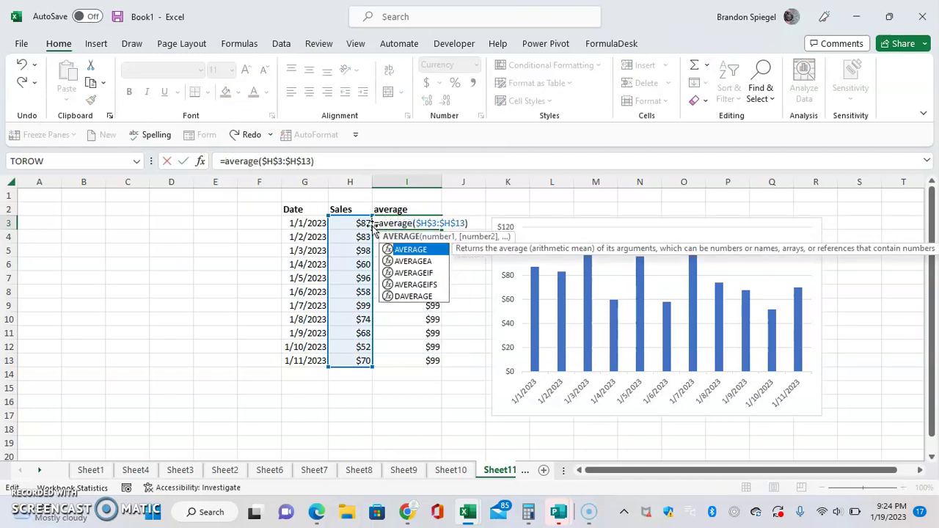
{"action": "key", "text": "Return"}
{"action": "left_click", "coordinate": [375, 228]}
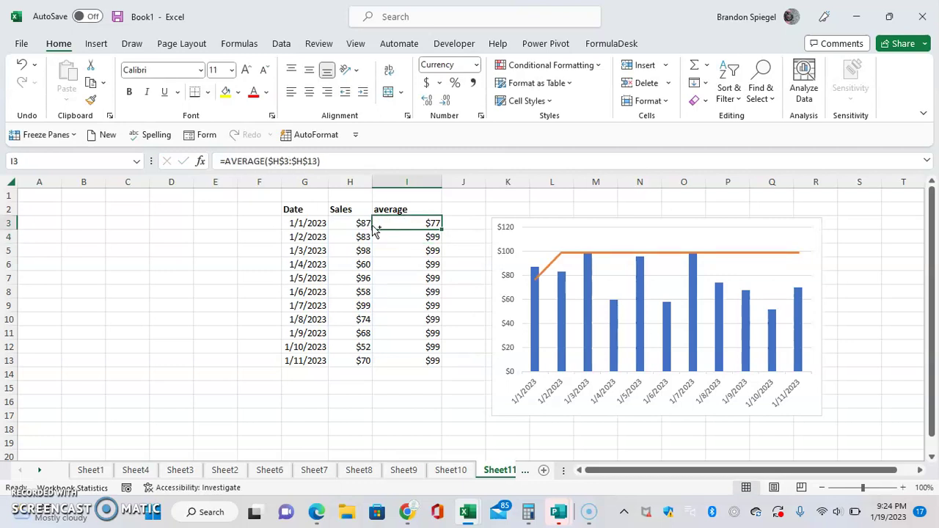
{"action": "key", "text": "ctrl+c"}
{"action": "key", "text": "ctrl+shift+Down"}
{"action": "key", "text": "ctrl+v"}
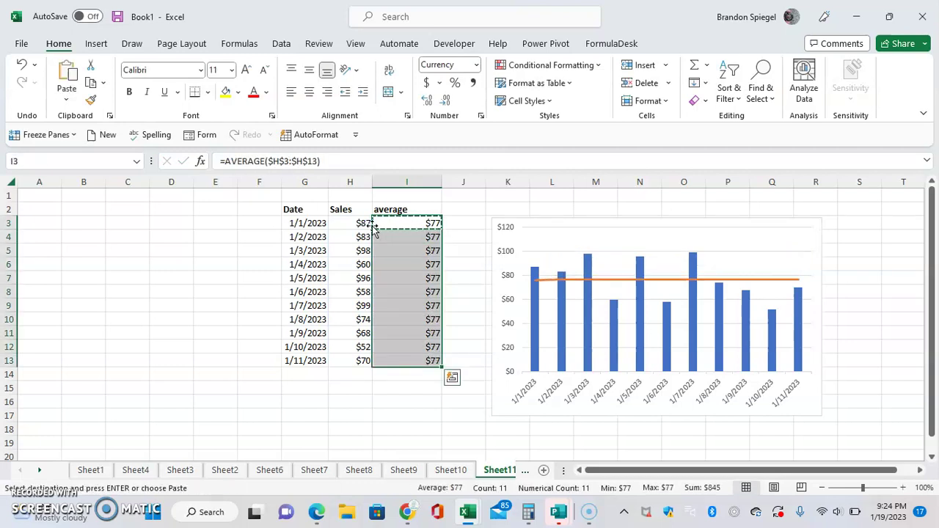
{"action": "key", "text": "Escape"}
{"action": "left_click", "coordinate": [373, 225]}
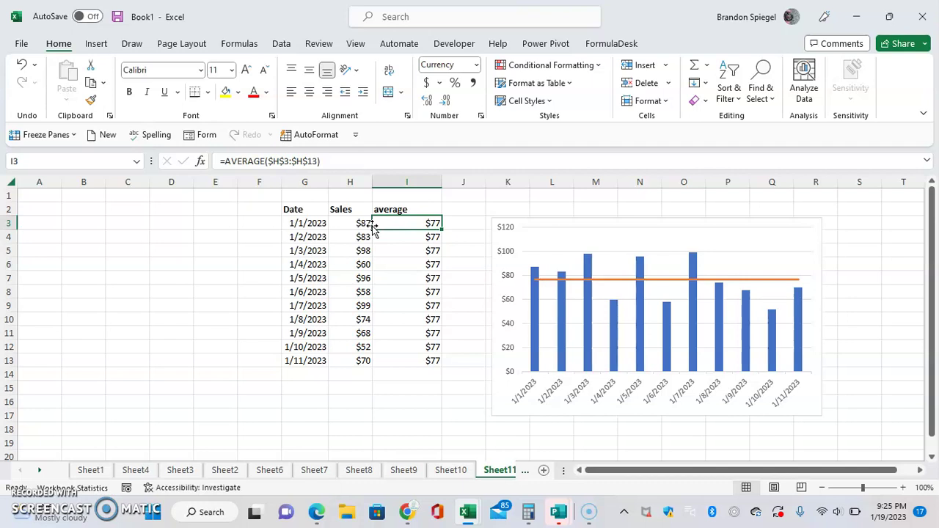
{"action": "left_click", "coordinate": [710, 284]}
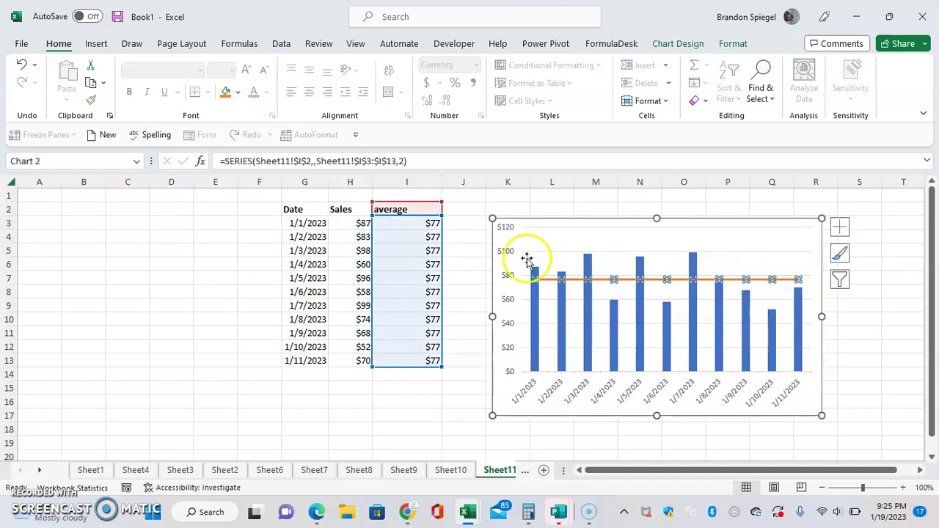
{"action": "left_click", "coordinate": [459, 212]}
{"action": "key", "text": "Left"}
{"action": "key", "text": "Down"}
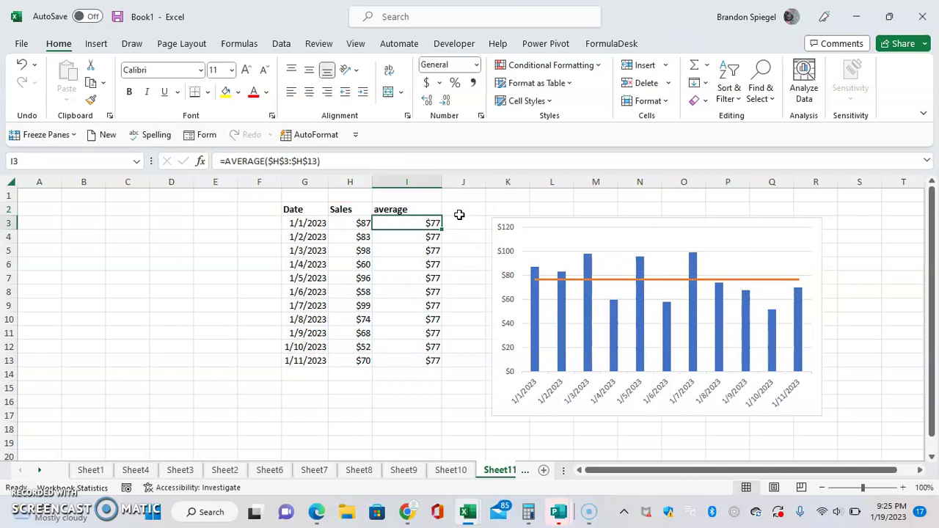